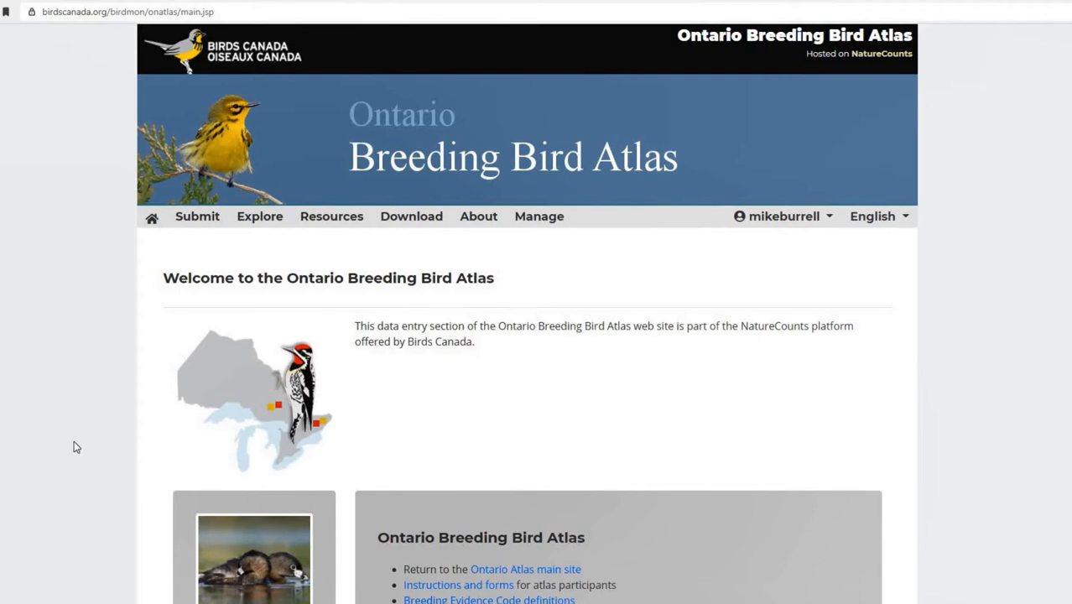
# Step: Open the data submission page of the Ontario Breeding Bird Atlas
pyautogui.click(201, 223)
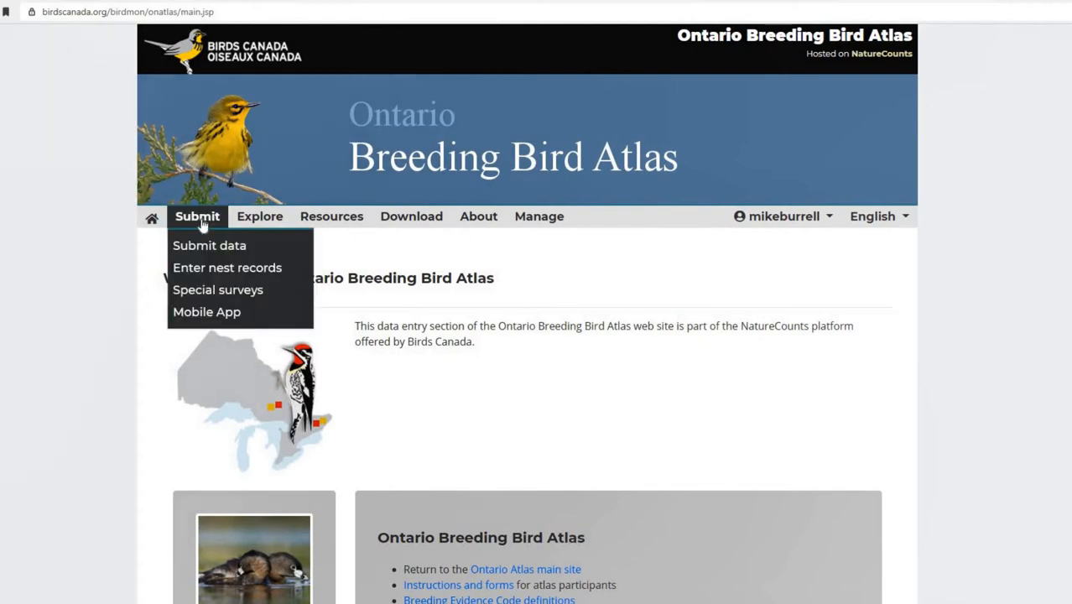
pyautogui.click(201, 290)
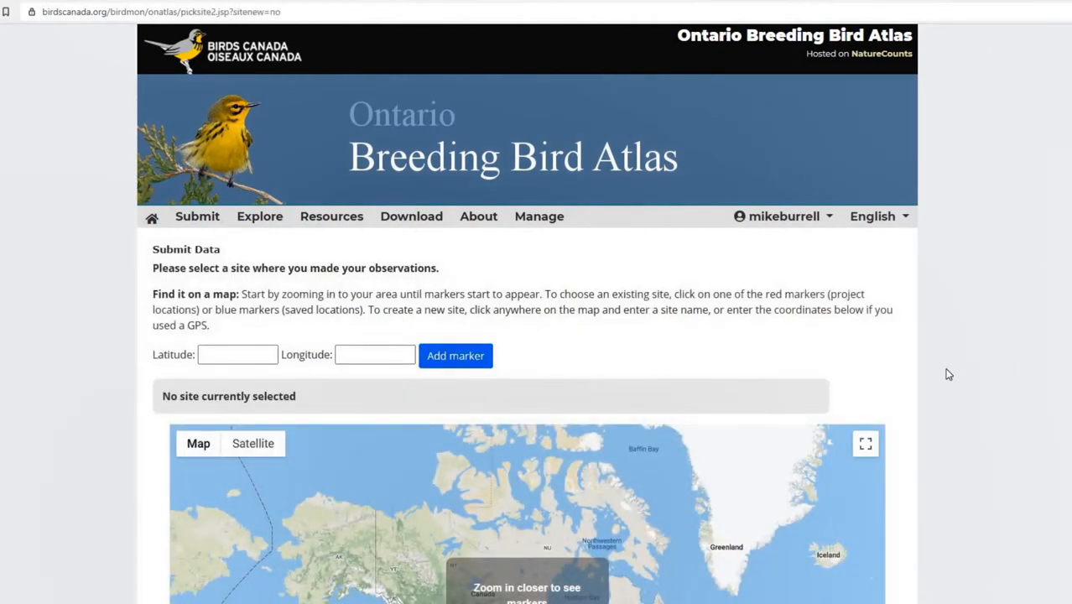
# Step: Zoom the map to Peterborough, pick site 17TQK11.02 and continue with it
pyautogui.scroll(-1, 912, 371)
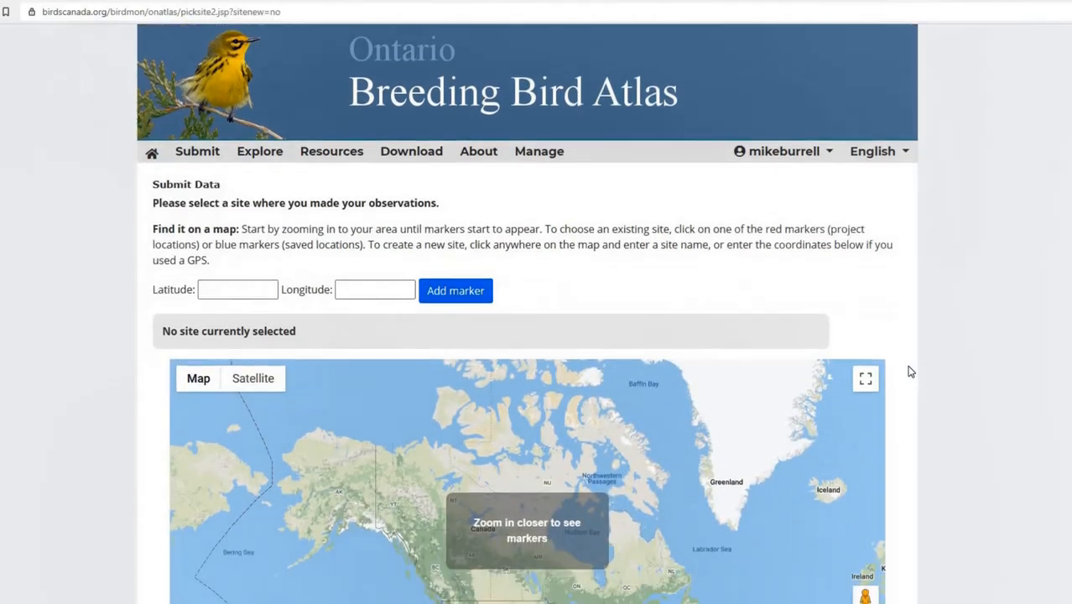
pyautogui.scroll(-2, 911, 371)
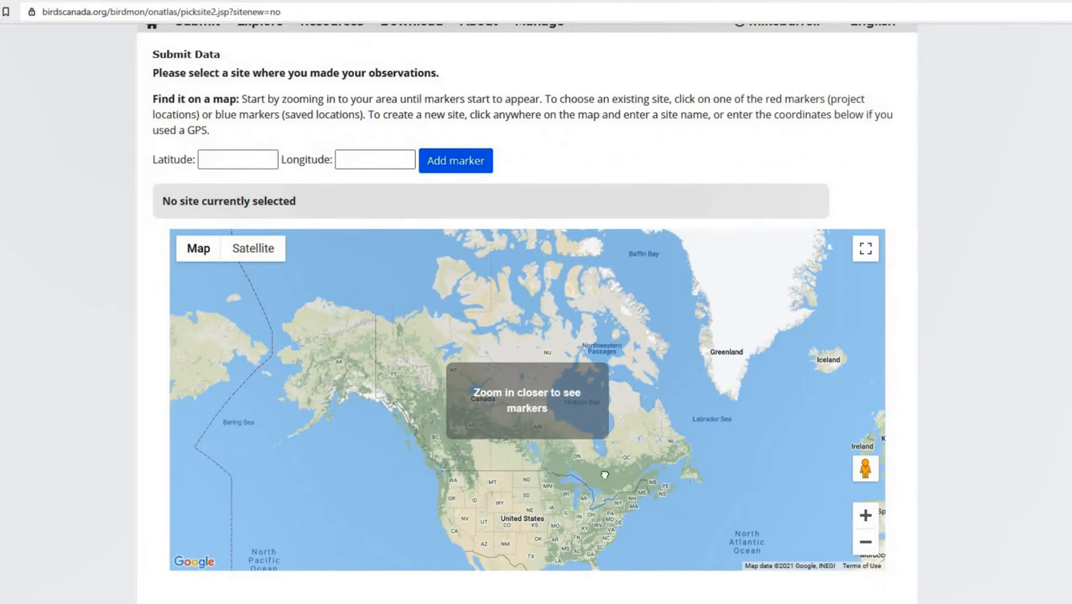
pyautogui.scroll(3, 604, 475)
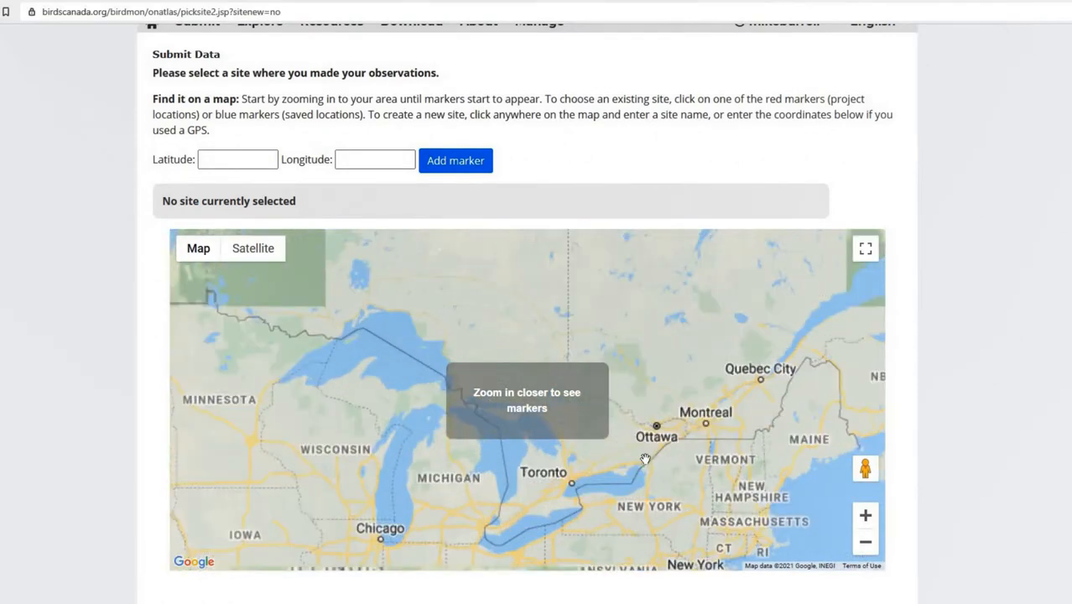
pyautogui.scroll(4, 645, 459)
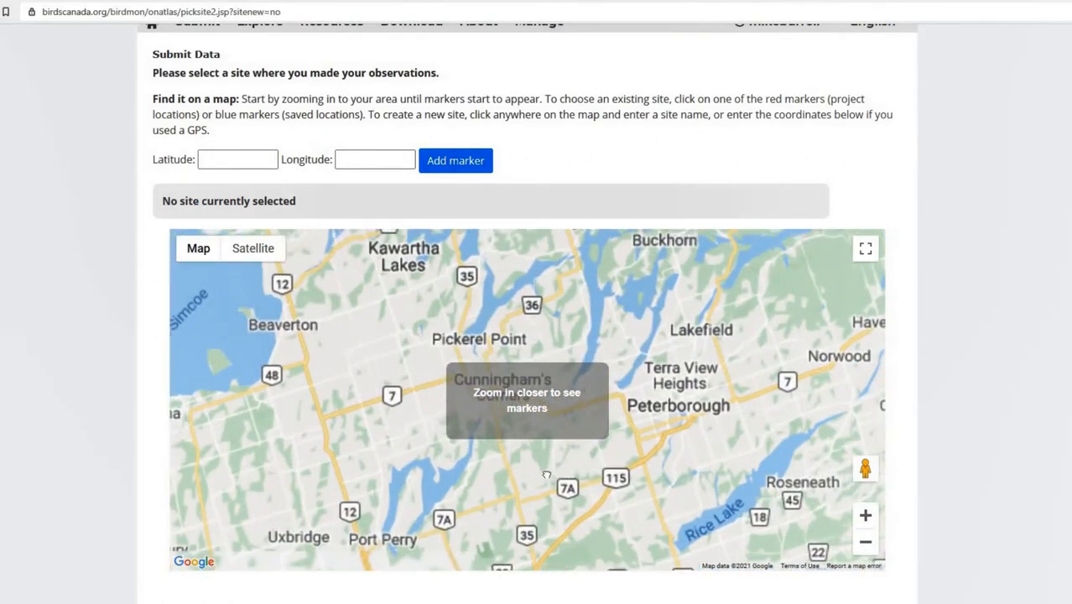
pyautogui.scroll(3, 546, 474)
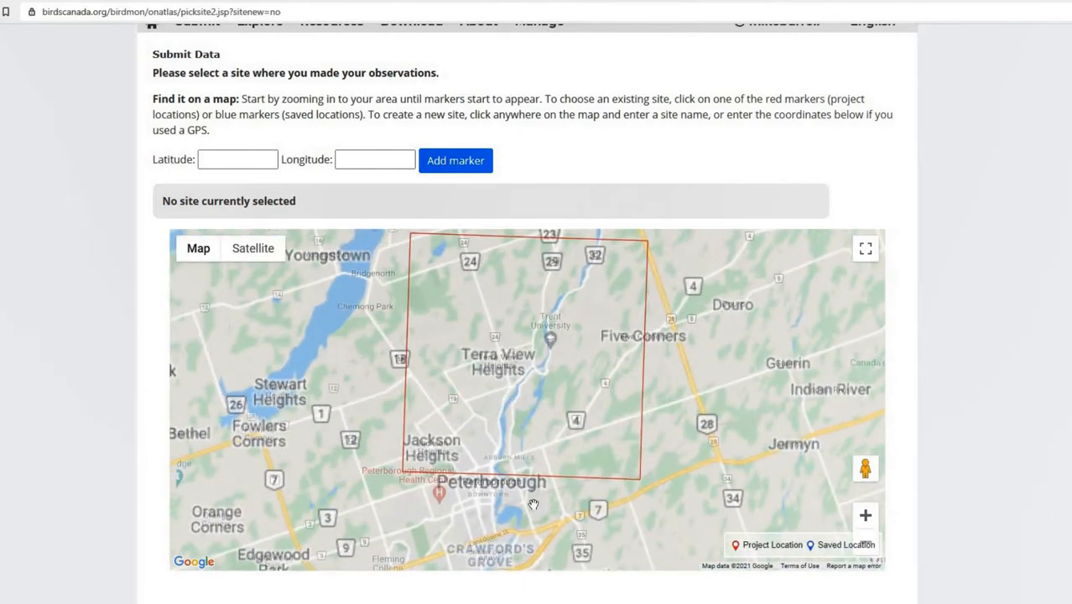
pyautogui.moveTo(468, 478); pyautogui.dragTo(405, 528)
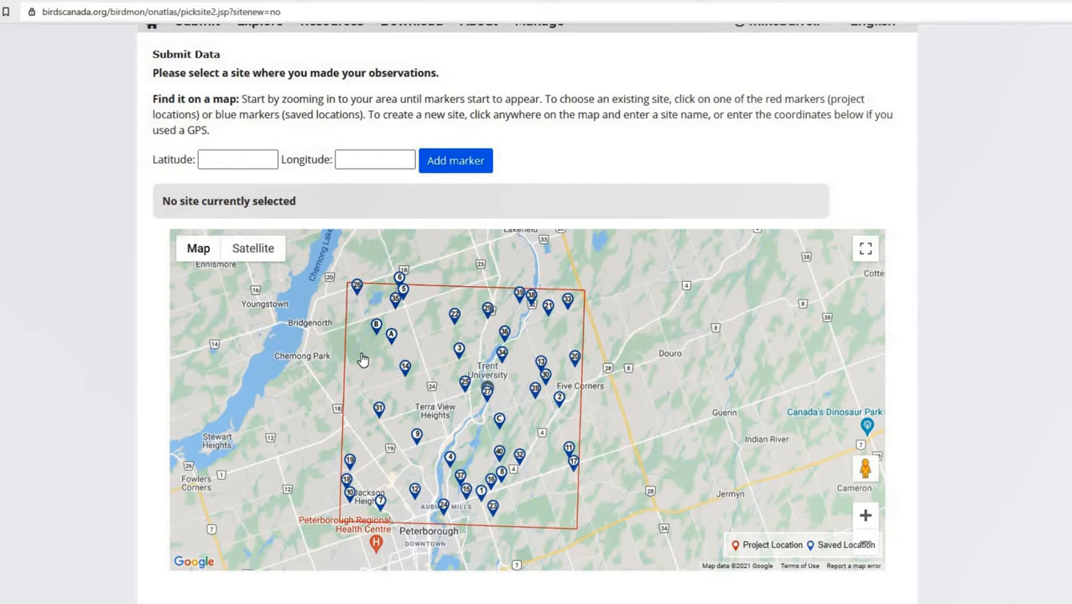
pyautogui.click(560, 399)
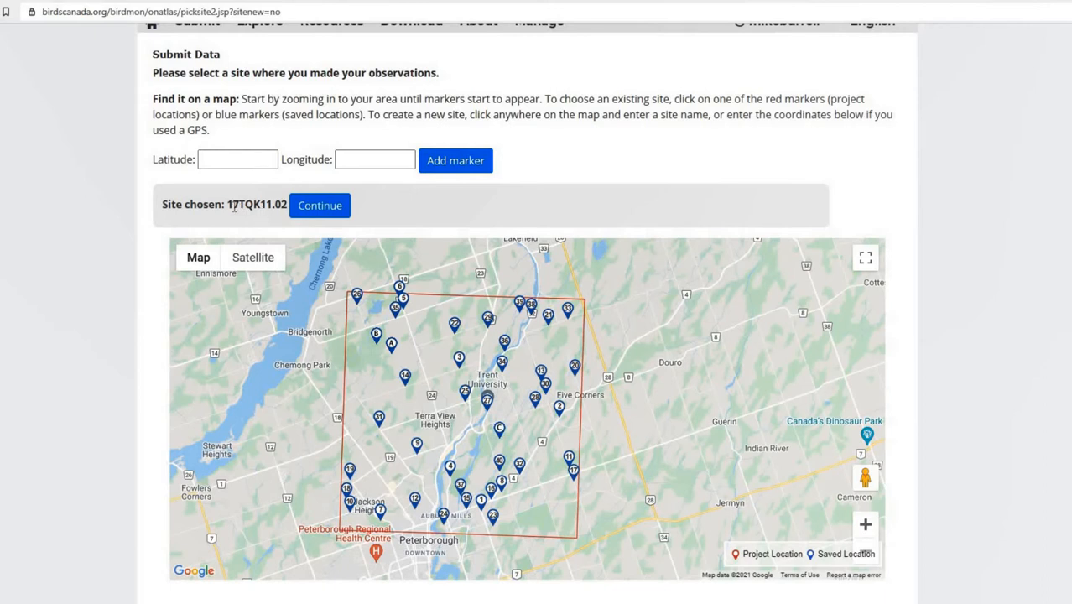
pyautogui.click(312, 205)
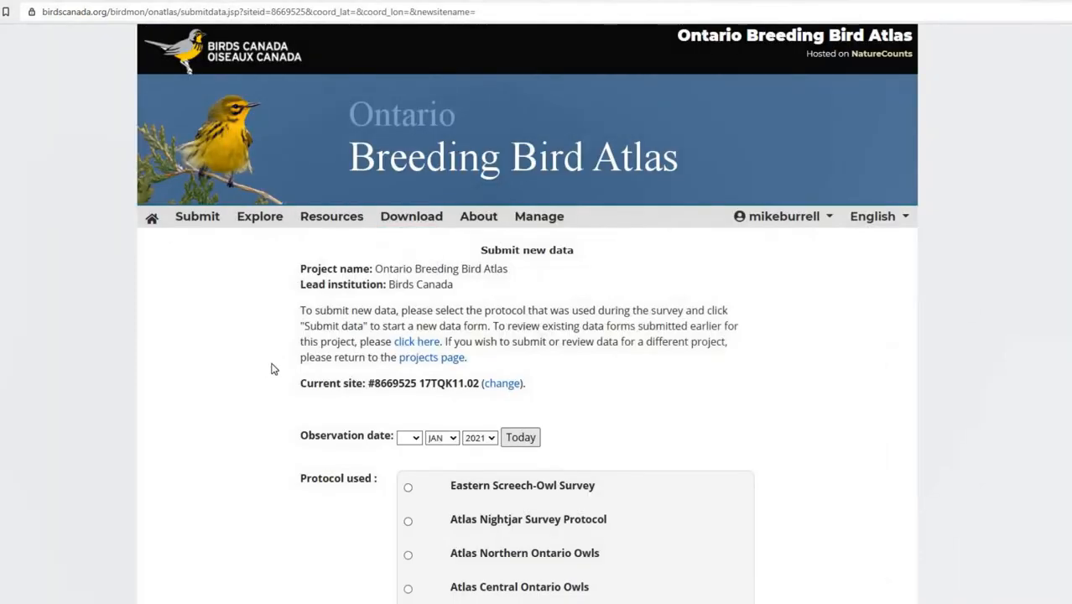
# Step: Set the observation date to today and continue with the Atlas Point Count 6 interval protocol
pyautogui.scroll(-2, 268, 371)
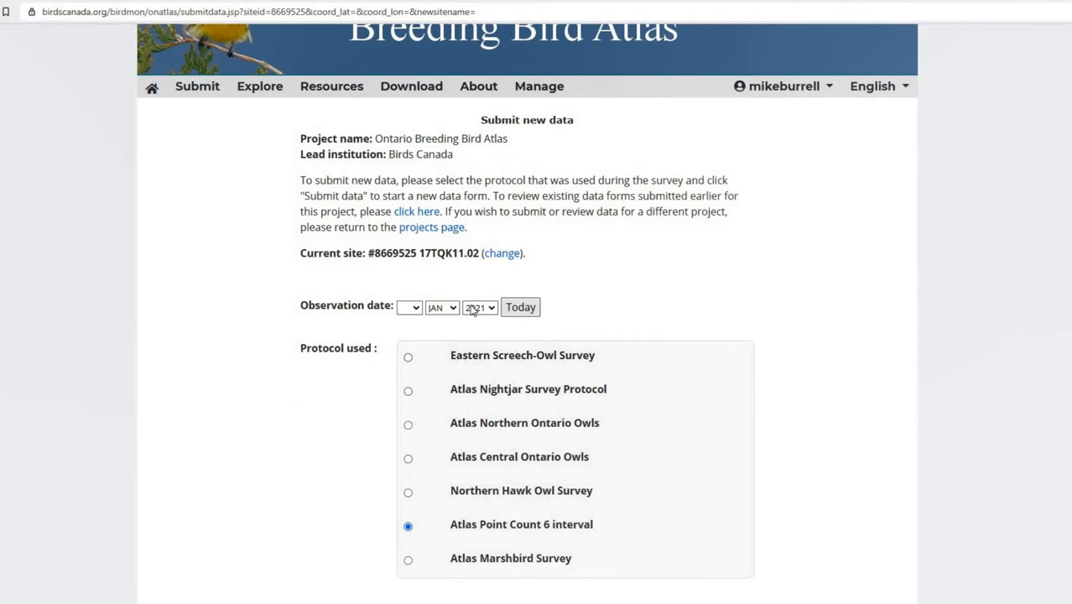
pyautogui.click(521, 308)
pyautogui.scroll(-1, 365, 327)
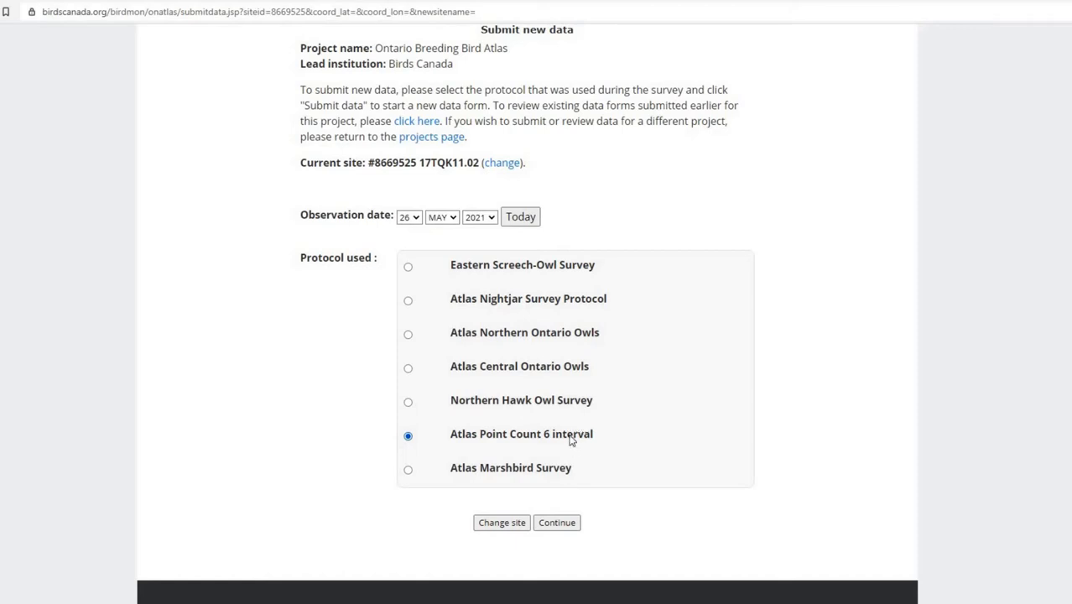
pyautogui.click(557, 522)
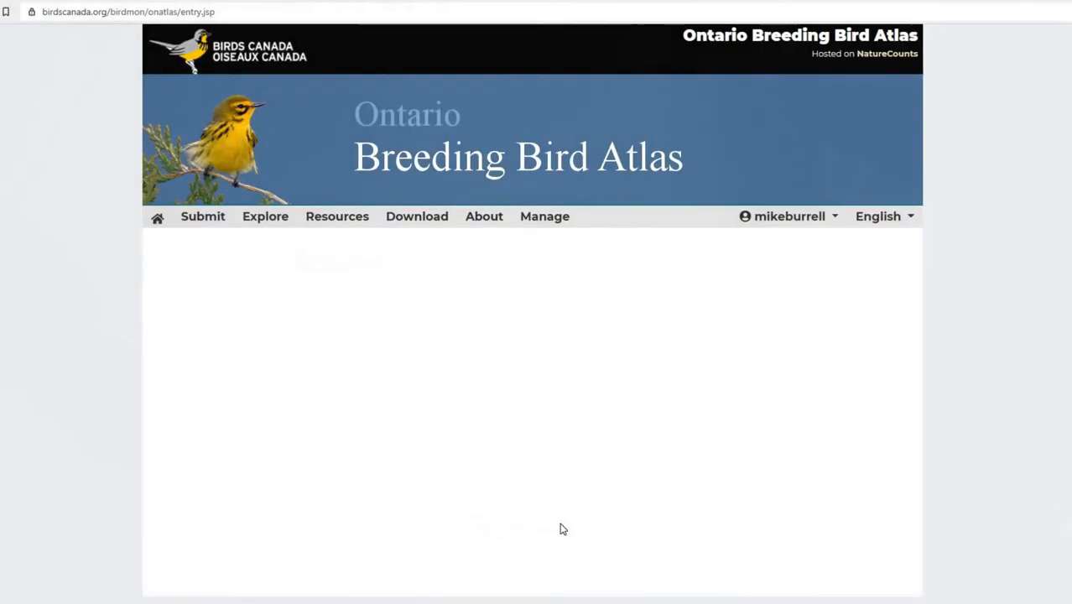
# Step: Set the survey start time to 05:05
pyautogui.scroll(-1, 587, 386)
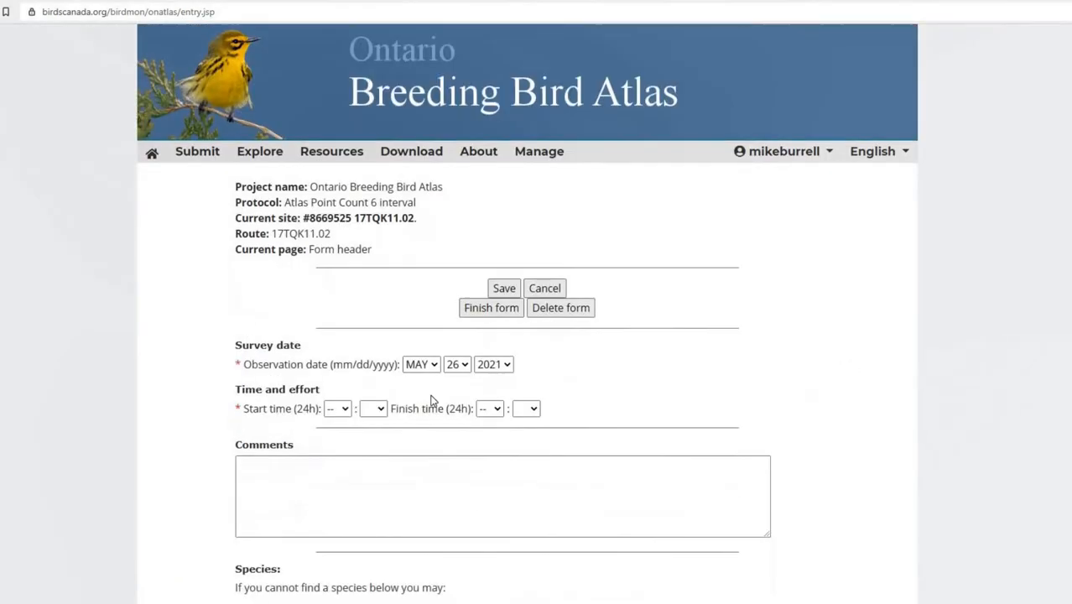
pyautogui.scroll(-1, 340, 363)
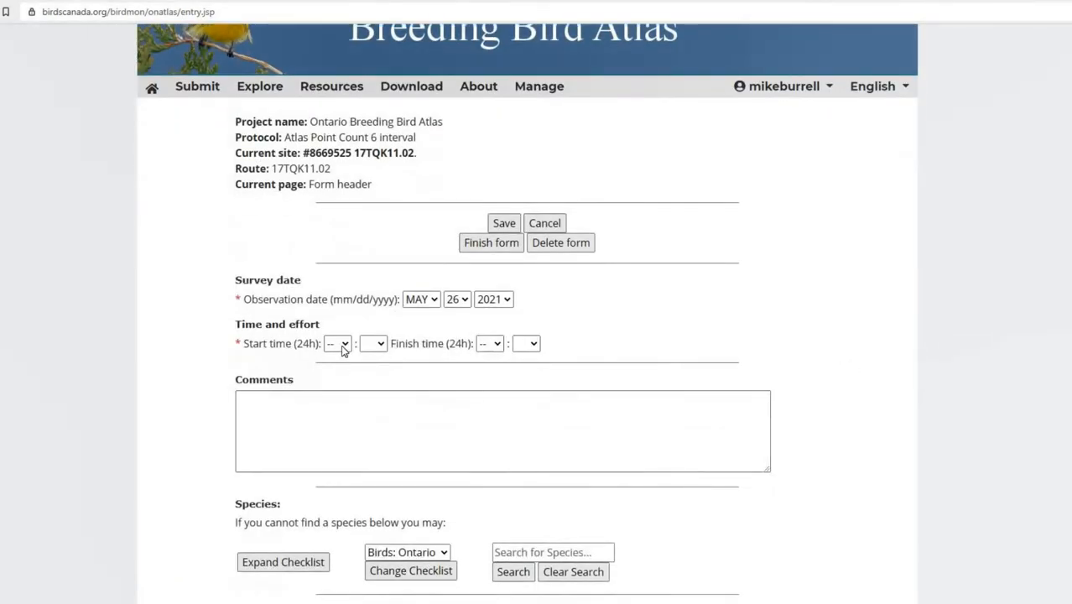
pyautogui.click(339, 343)
pyautogui.click(333, 450)
pyautogui.click(374, 345)
pyautogui.click(372, 445)
# Step: Set the survey finish time to 05:10
pyautogui.click(490, 344)
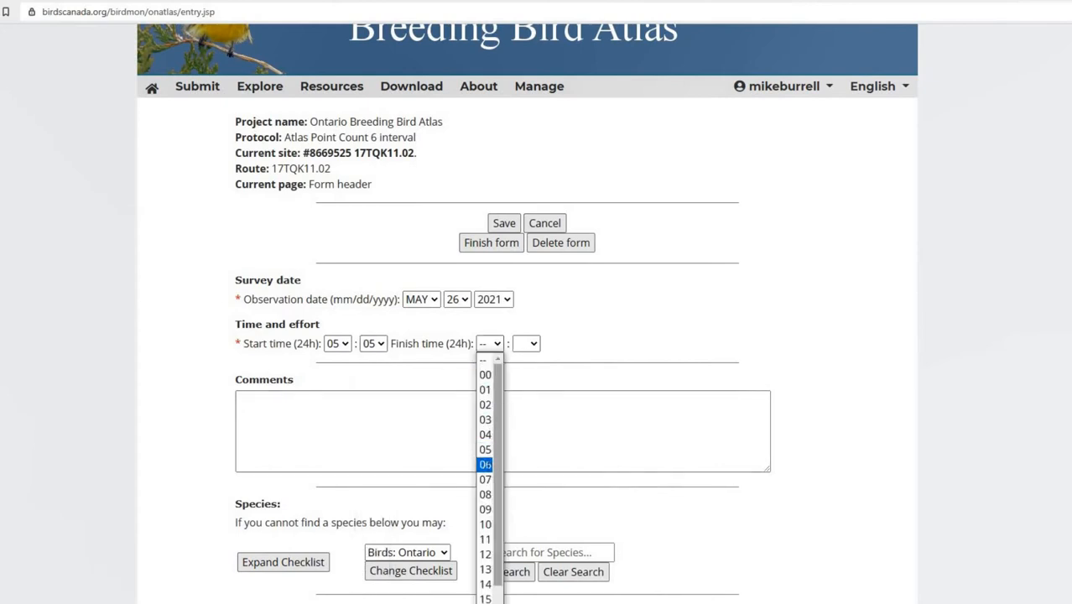
pyautogui.click(485, 464)
pyautogui.click(526, 344)
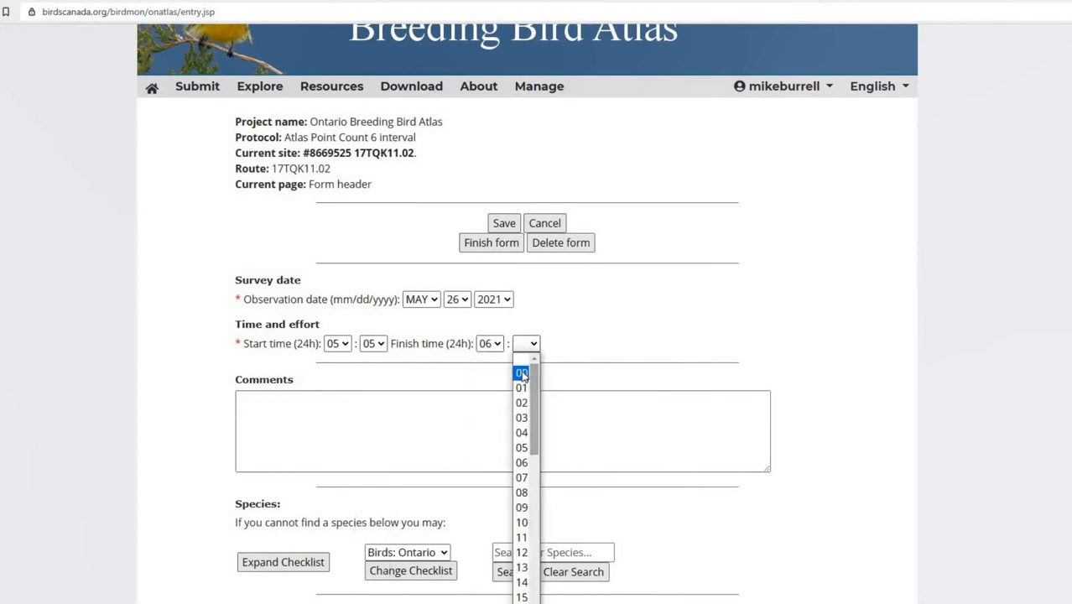
pyautogui.click(489, 344)
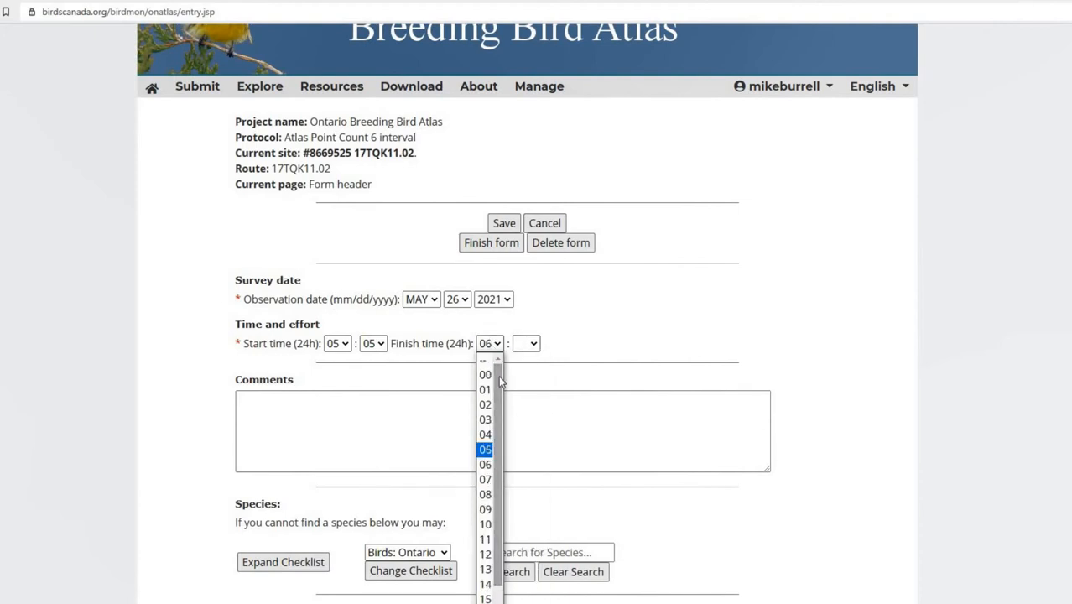
pyautogui.click(485, 449)
pyautogui.click(526, 344)
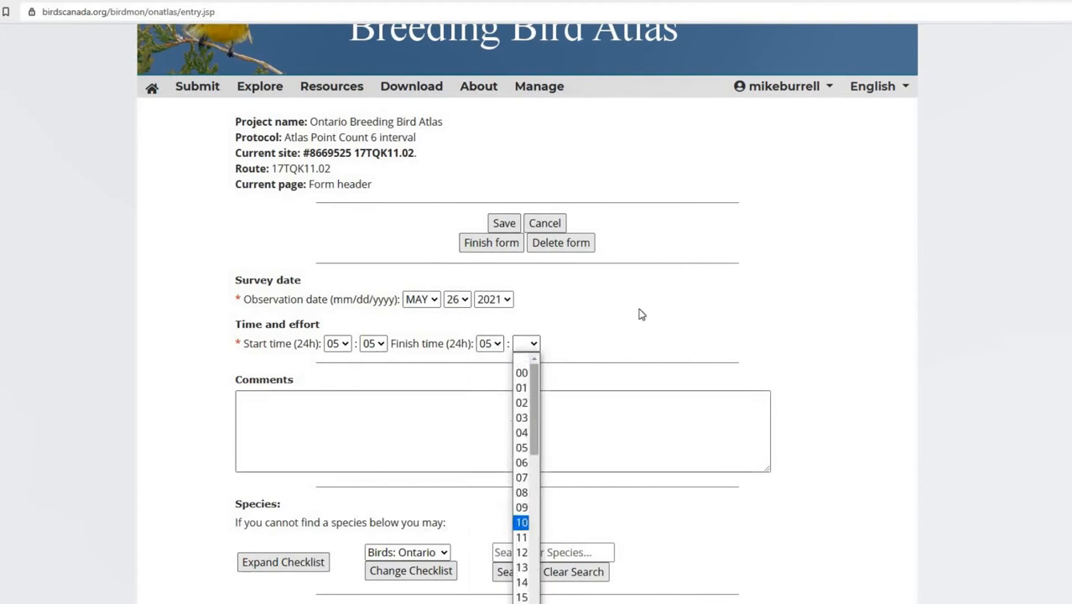
pyautogui.press('Return')
# Step: Search the species checklist for yellow warbler
pyautogui.scroll(-2, 340, 290)
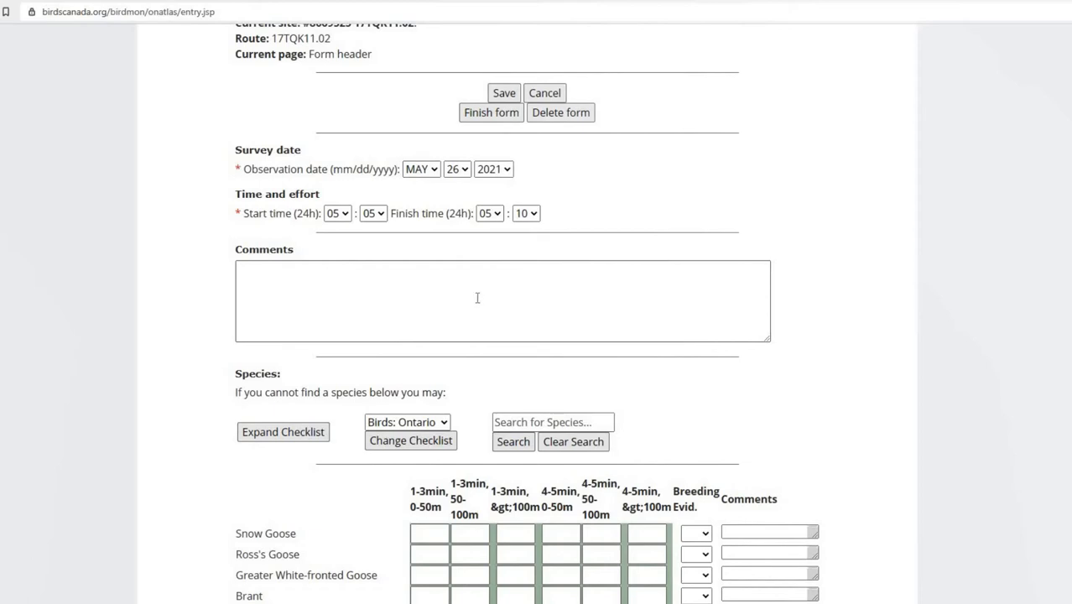
pyautogui.scroll(-2, 848, 264)
pyautogui.scroll(-1, 858, 261)
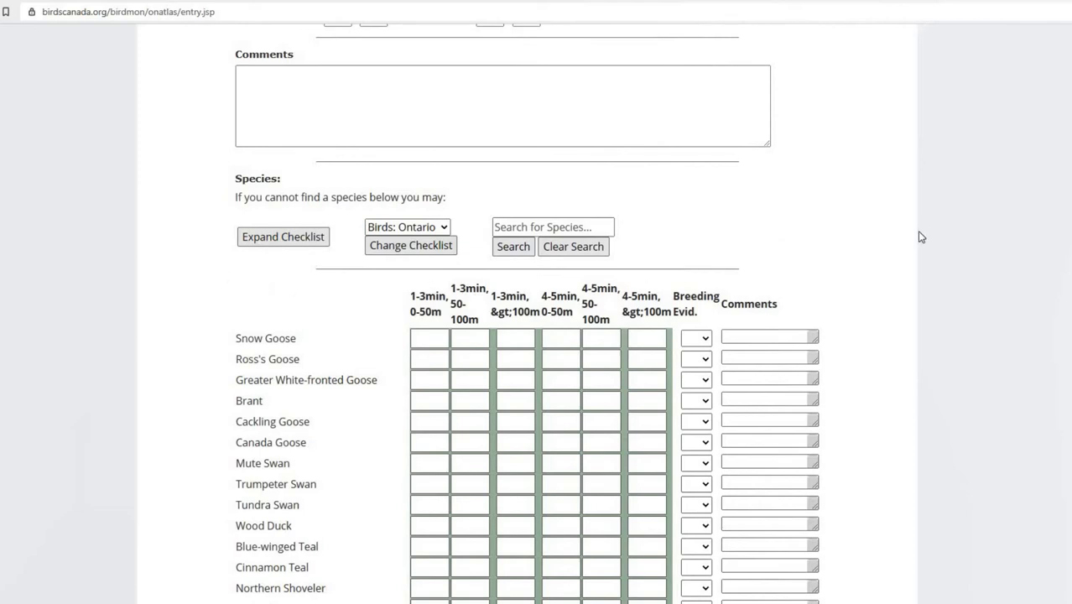
pyautogui.scroll(-1, 919, 234)
pyautogui.scroll(-1, 919, 234)
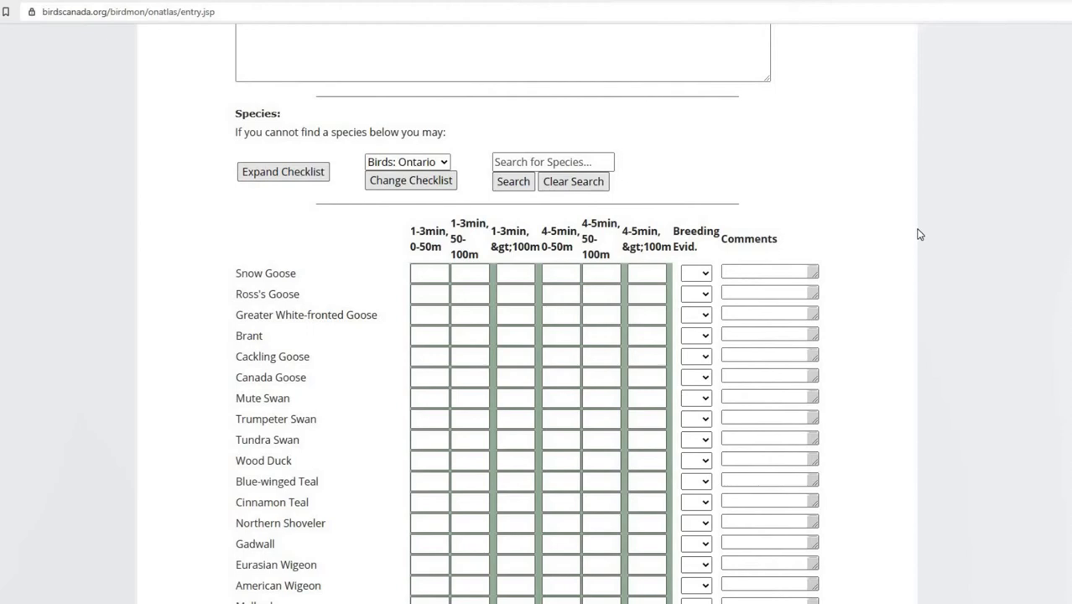
pyautogui.hotkey('ctrl', 'f')
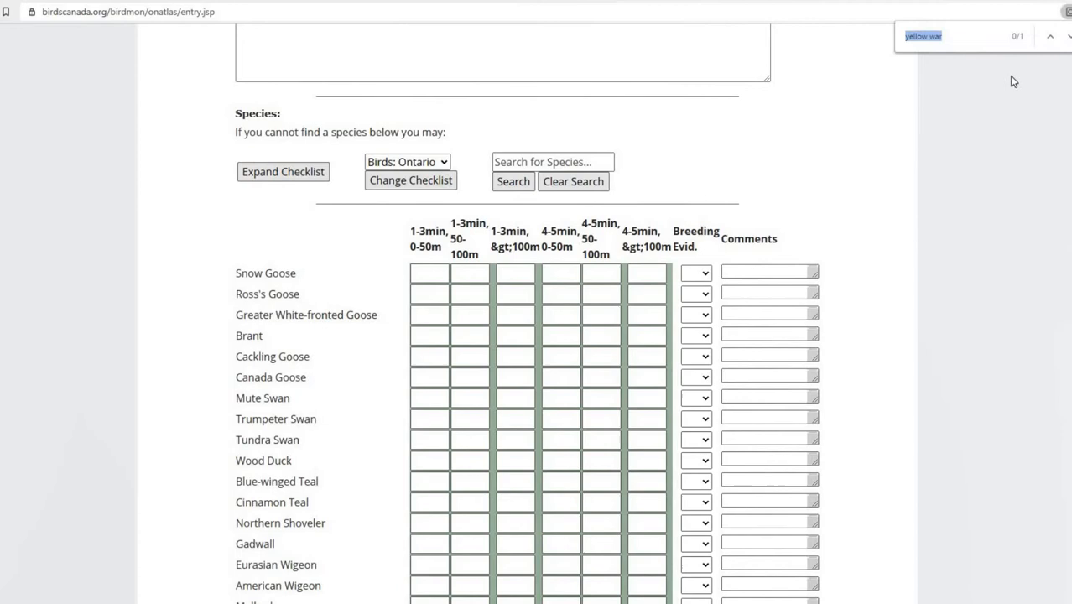
pyautogui.click(974, 40)
pyautogui.hotkey('ctrl', 'a')
pyautogui.press('BackSpace')
pyautogui.write('yellow')
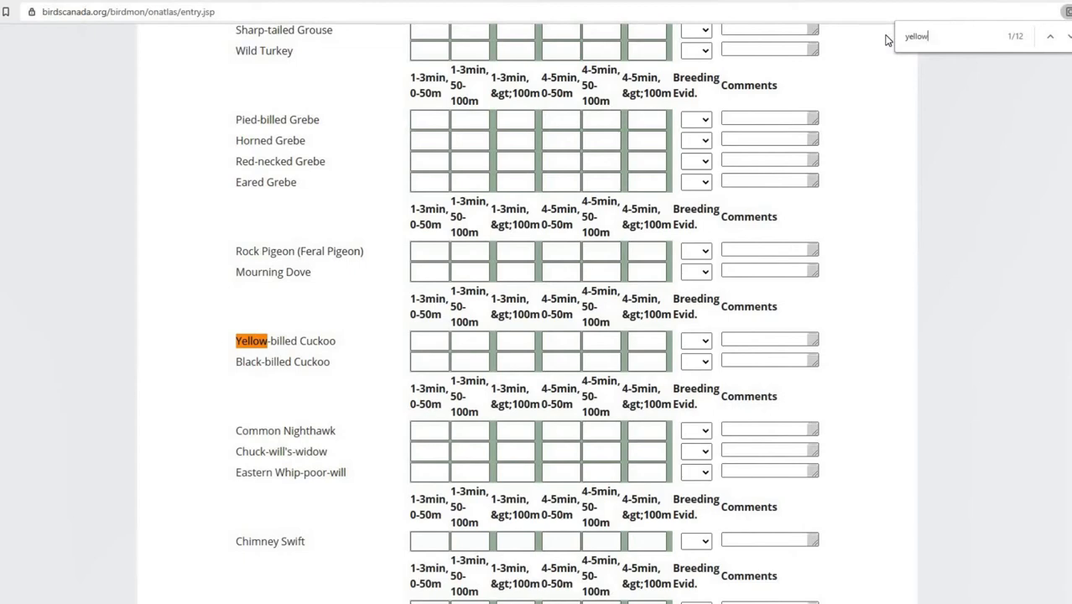
pyautogui.write('warbler')
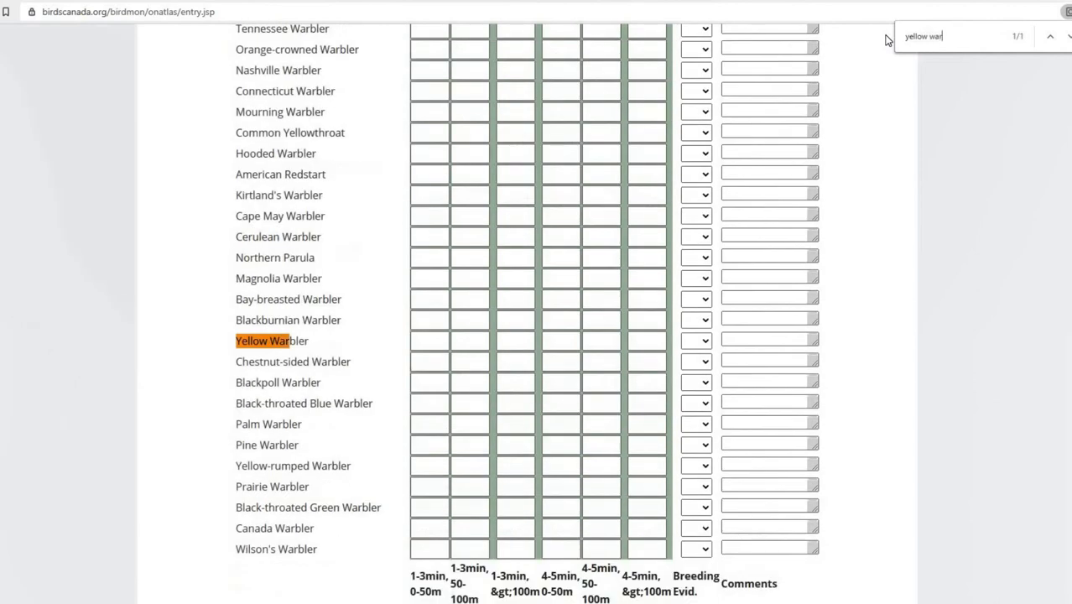
# Step: Enter Yellow Warbler counts of 1, 1 and 2 in the 1-3 min columns and 1 in 4-5 min, 0-50m
pyautogui.click(430, 340)
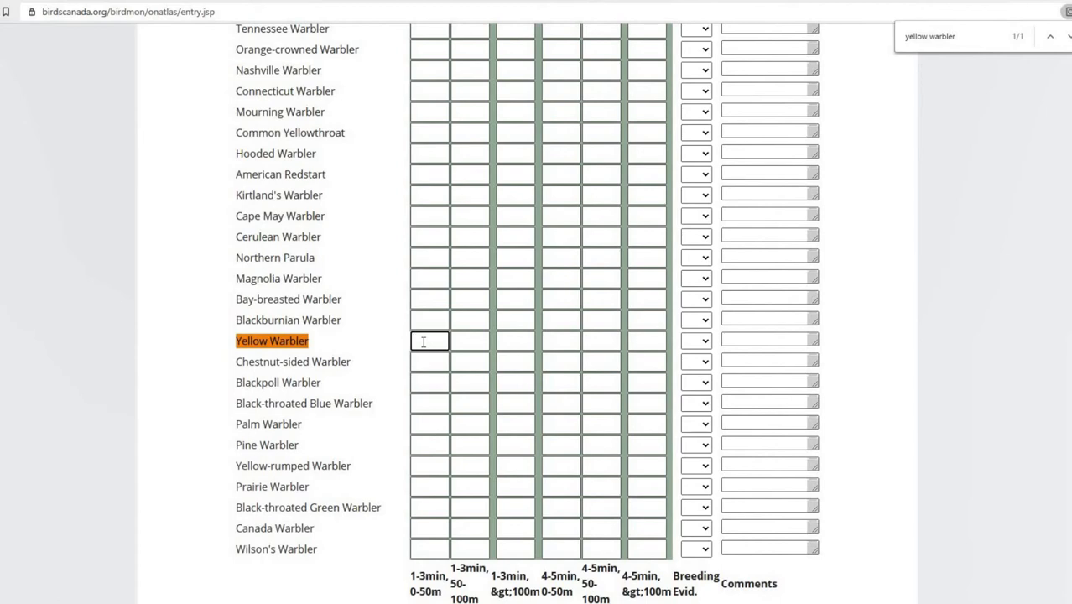
pyautogui.write('1')
pyautogui.press('Tab')
pyautogui.write('1')
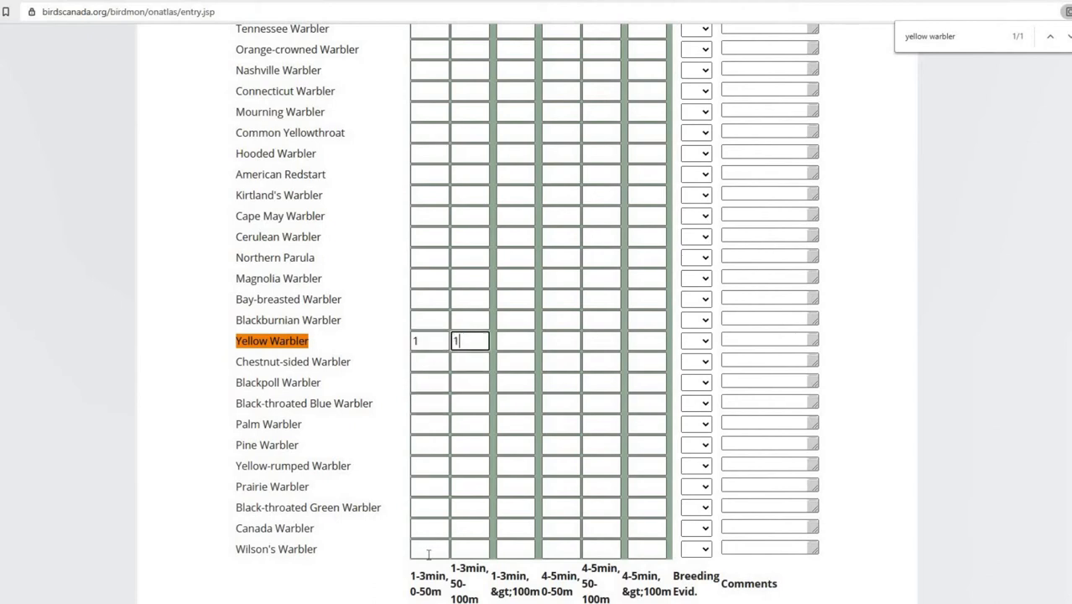
pyautogui.press('Tab')
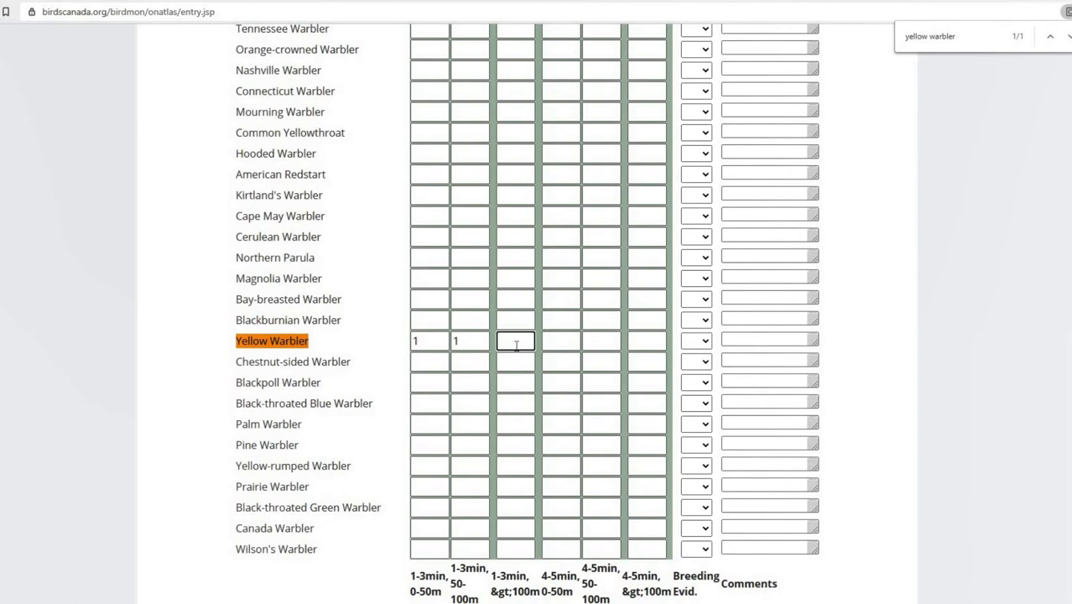
pyautogui.write('2')
pyautogui.click(566, 340)
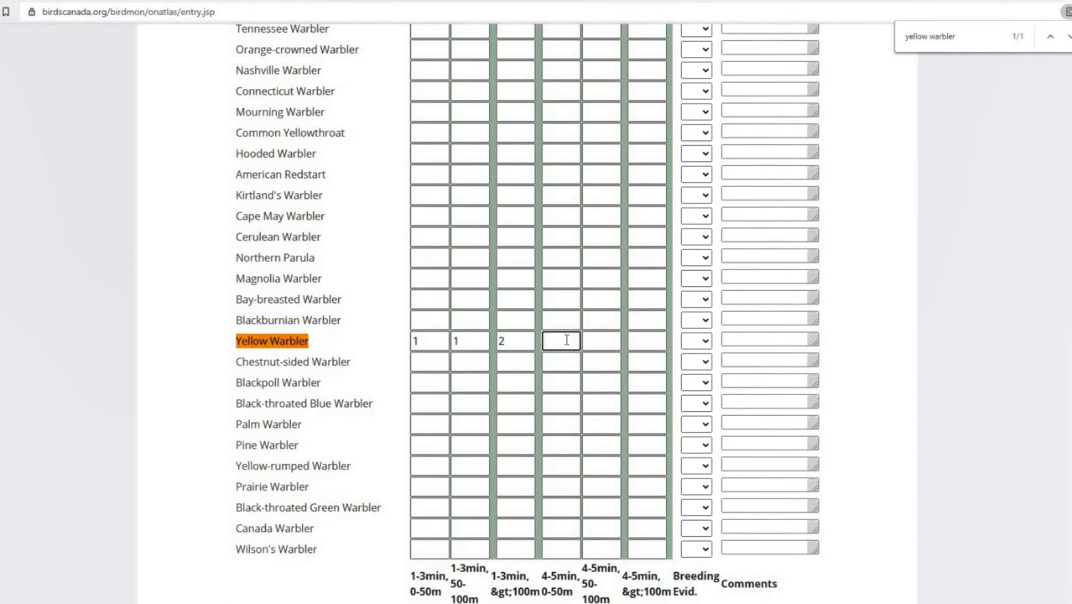
pyautogui.write('1')
# Step: Set the Yellow Warbler's breeding evidence to S and select its comments field
pyautogui.click(707, 341)
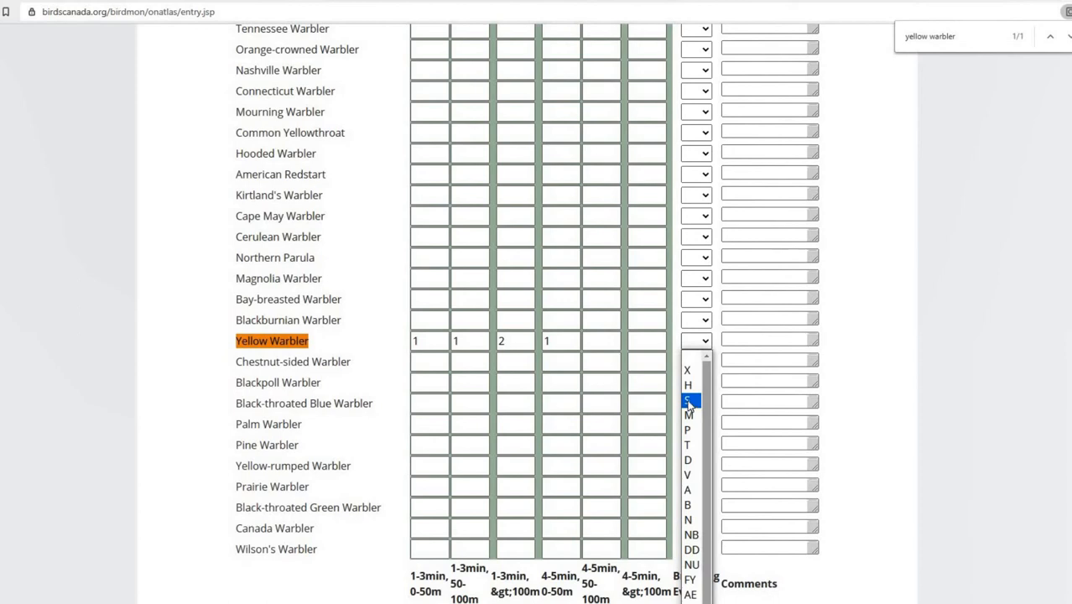
pyautogui.click(679, 361)
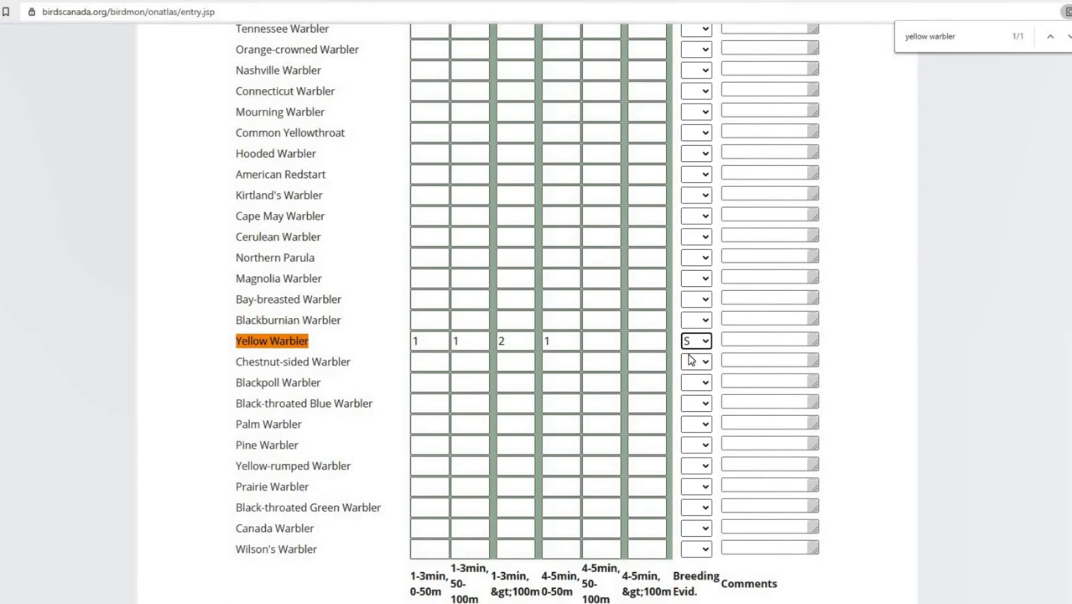
pyautogui.click(748, 338)
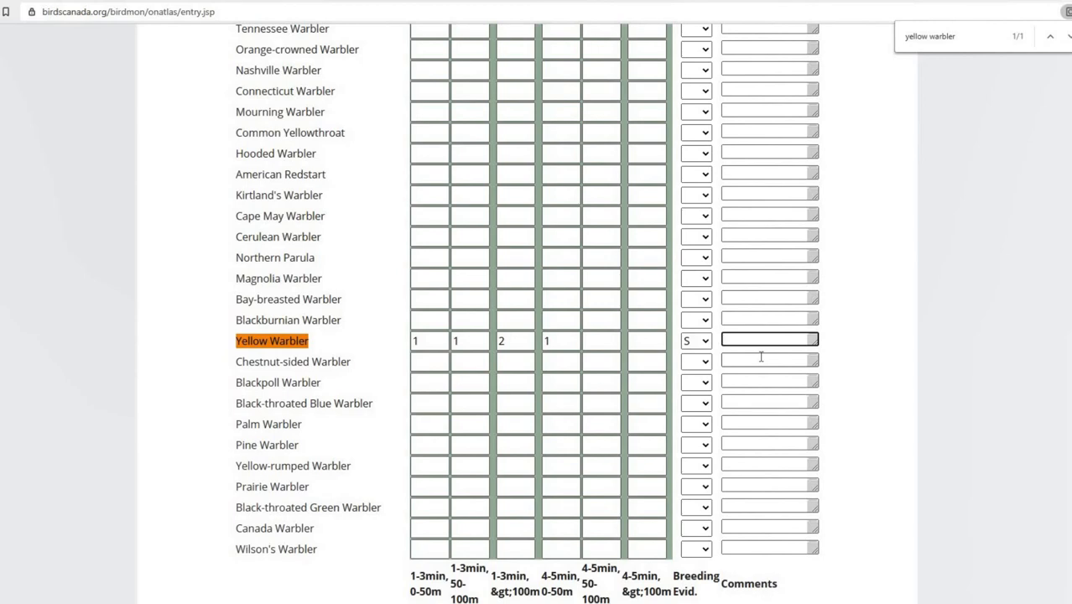
# Step: Expand the species checklist to show all species
pyautogui.scroll(1, 846, 308)
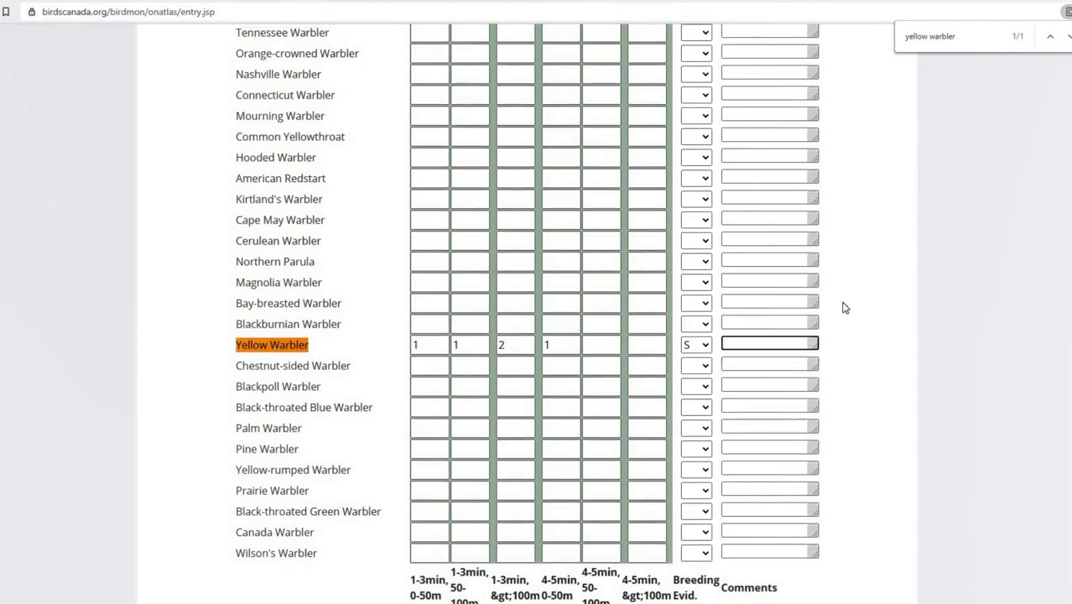
pyautogui.scroll(20, 846, 308)
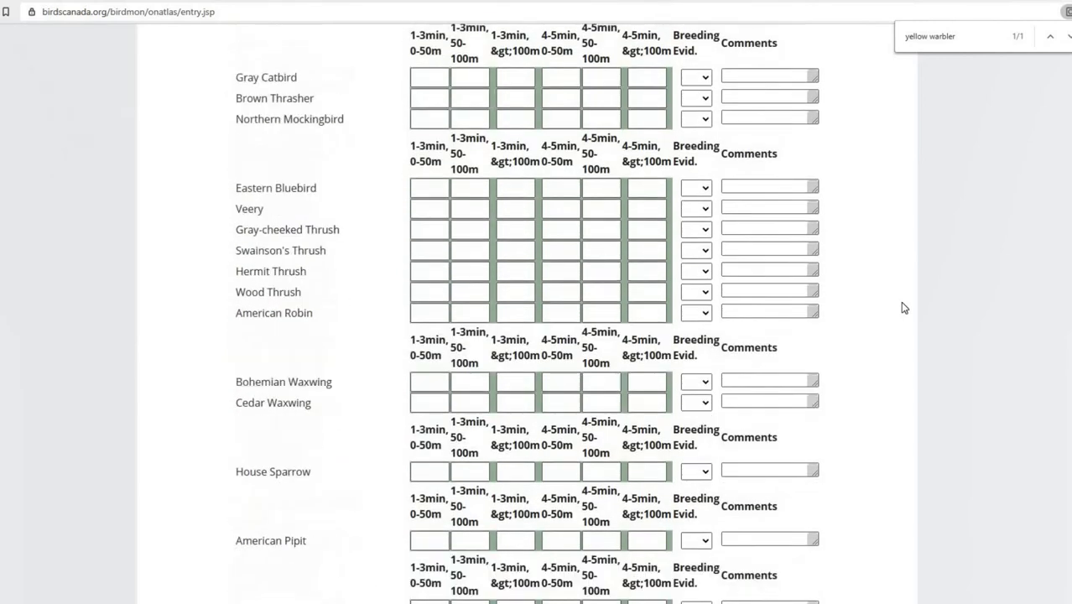
pyautogui.scroll(10, 904, 308)
pyautogui.scroll(20, 904, 311)
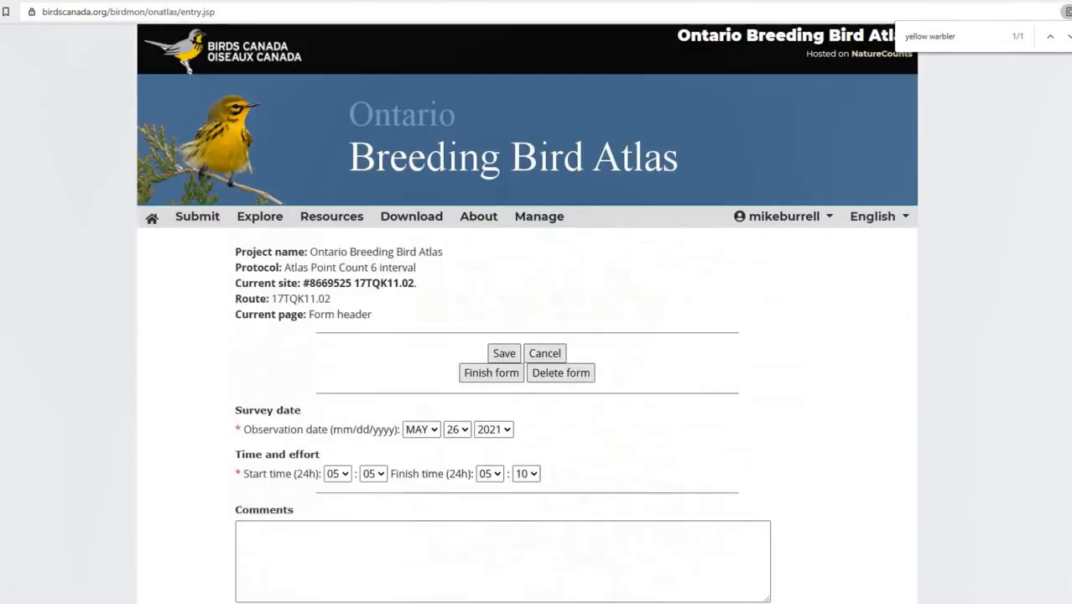
pyautogui.scroll(-5, 837, 313)
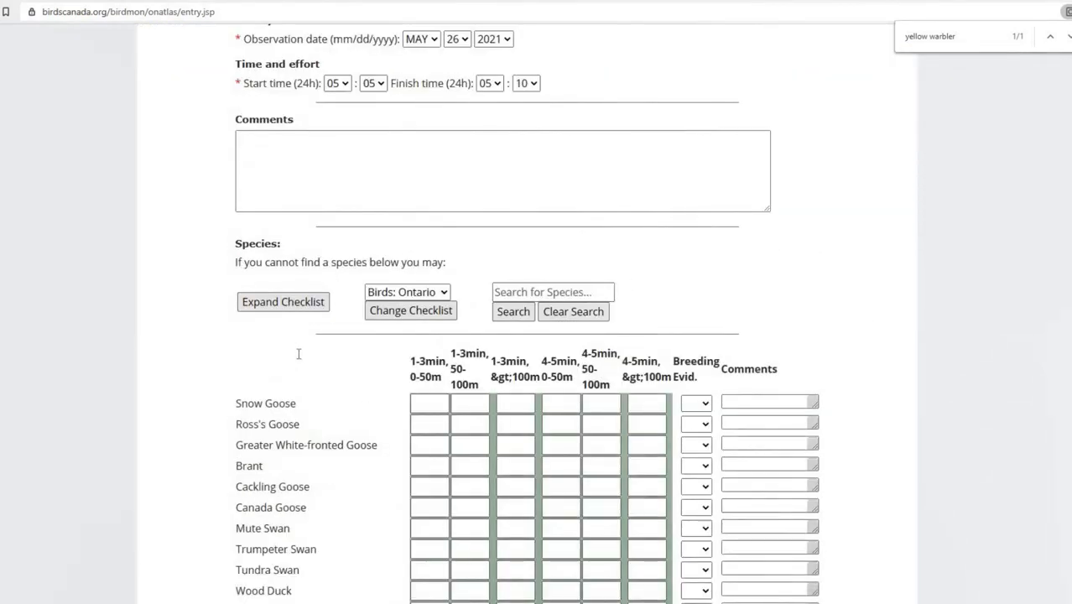
pyautogui.scroll(-1, 301, 369)
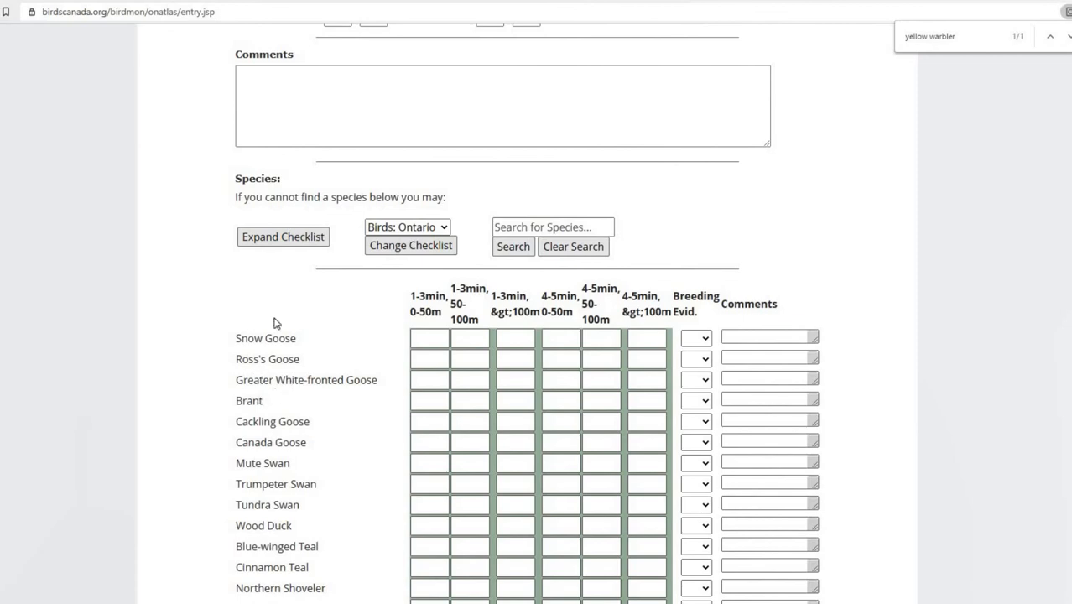
pyautogui.click(263, 241)
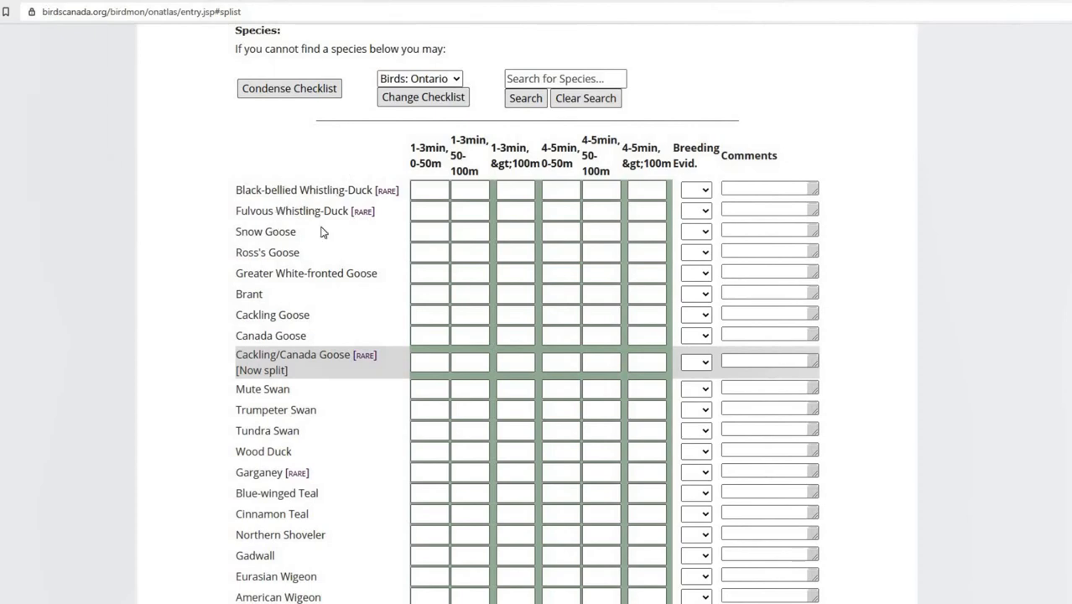
pyautogui.scroll(10, 354, 223)
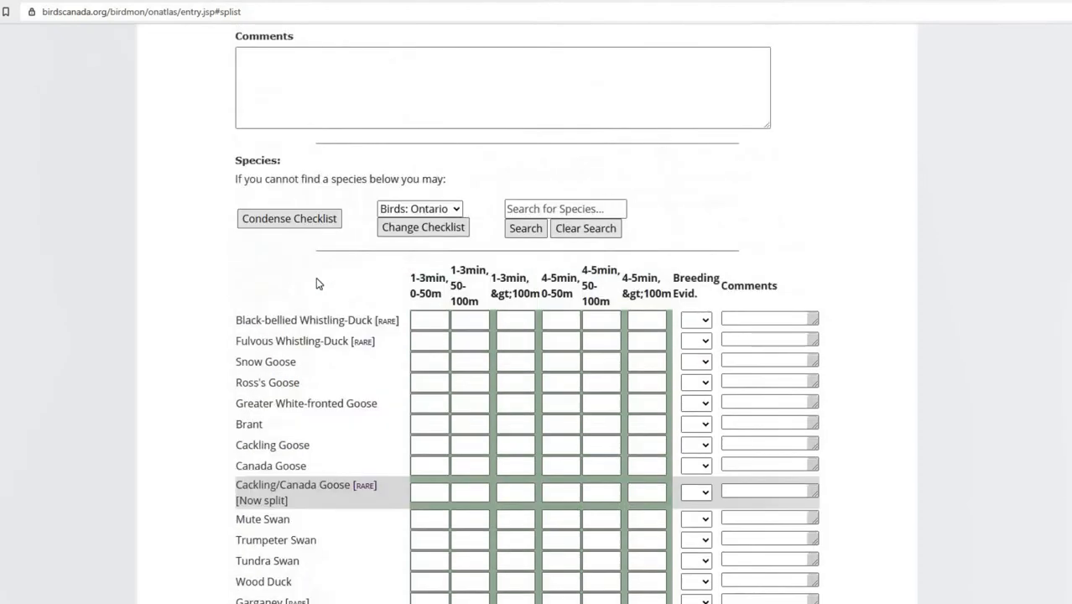